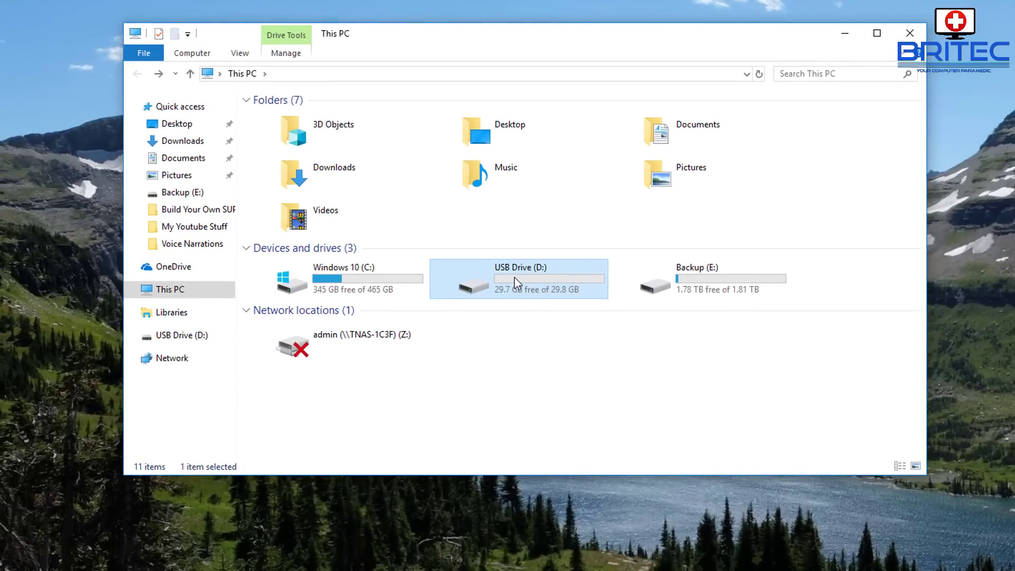
- Open the format settings for USB Drive (D:) and minimise the This PC window behind them
{"action": "right_click", "coordinate": [509, 287]}
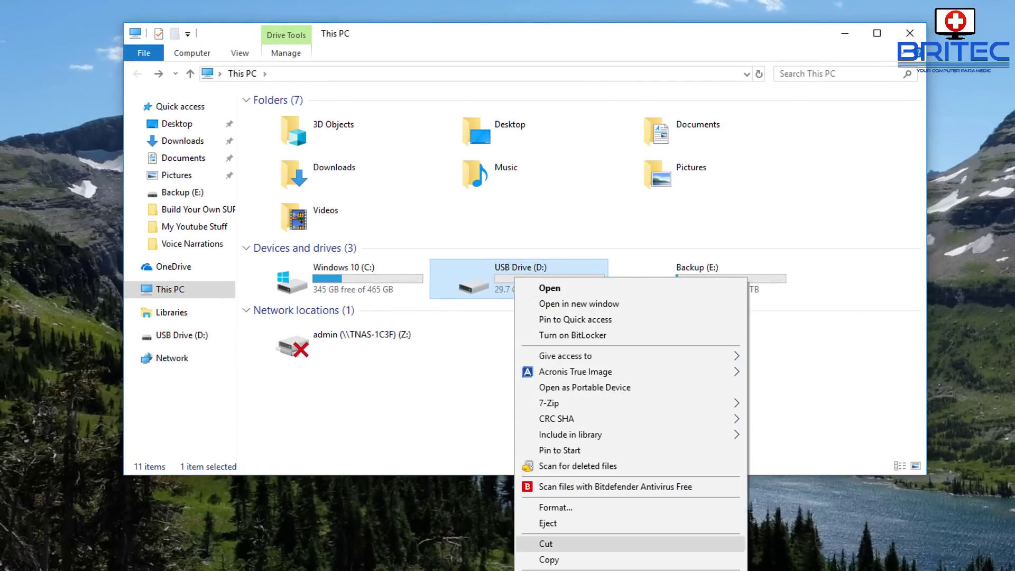
{"action": "left_click", "coordinate": [553, 510]}
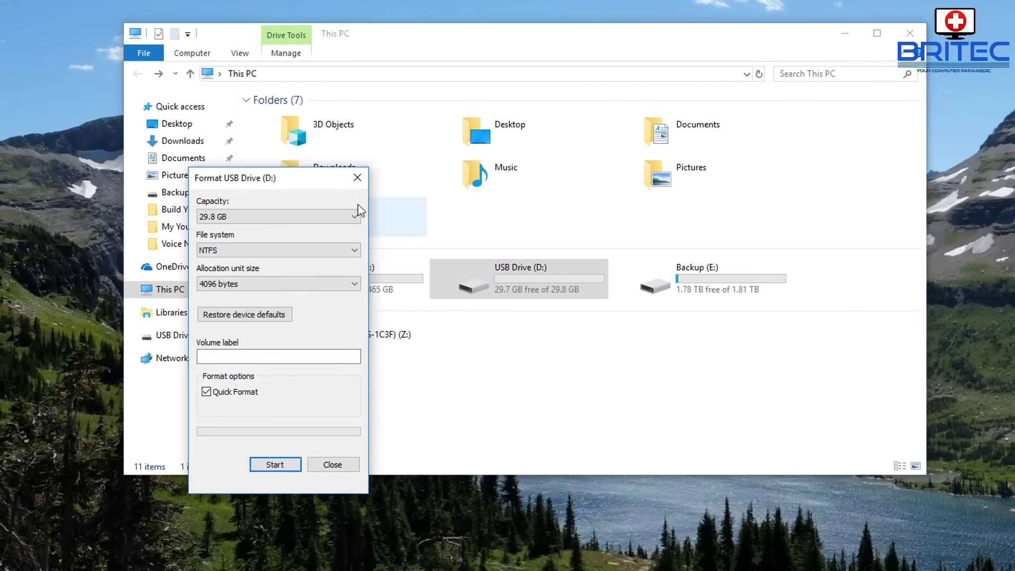
{"action": "left_click_drag", "start_coordinate": [288, 184], "coordinate": [513, 138]}
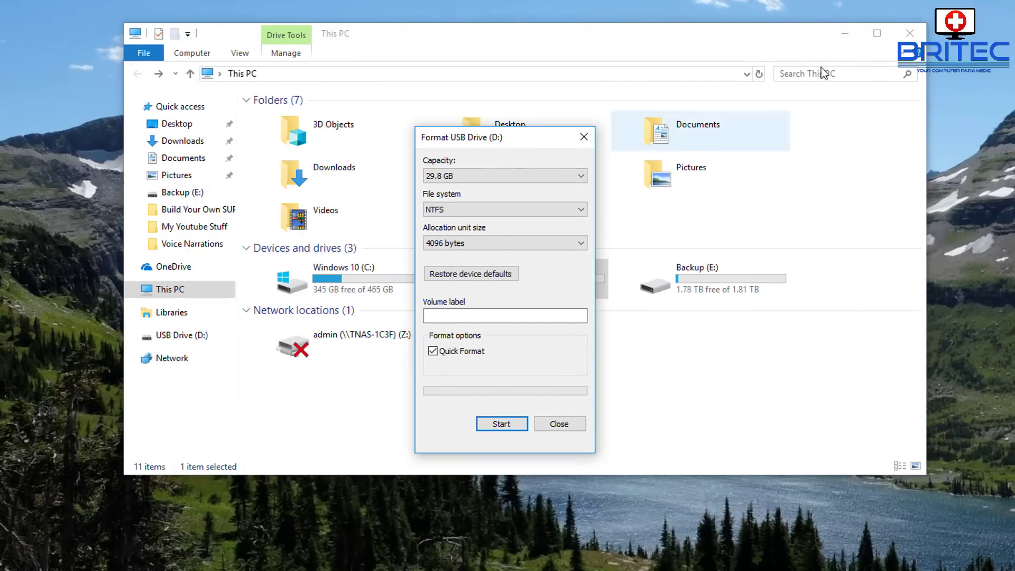
{"action": "left_click", "coordinate": [845, 34]}
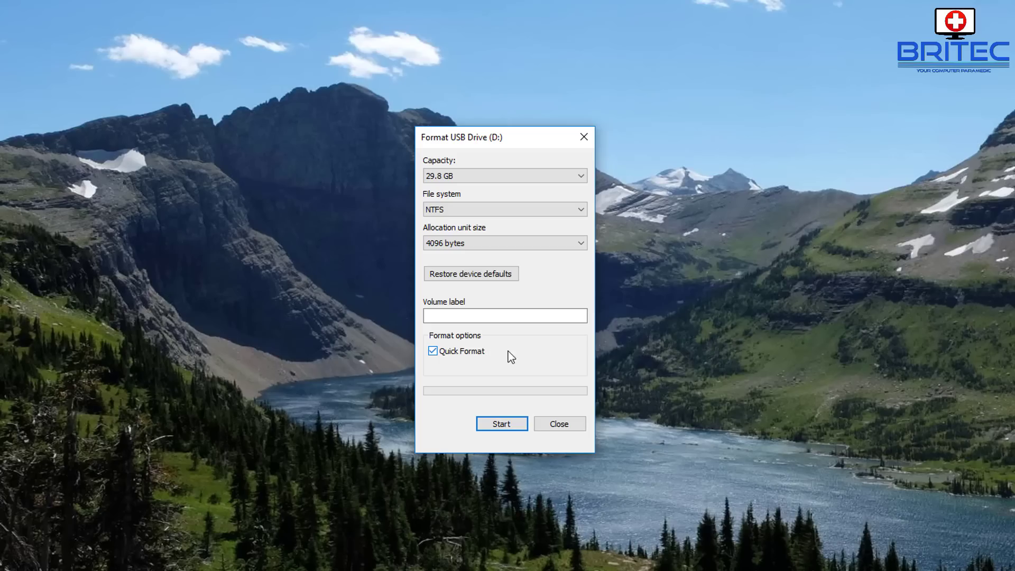
{"action": "key", "text": "Return"}
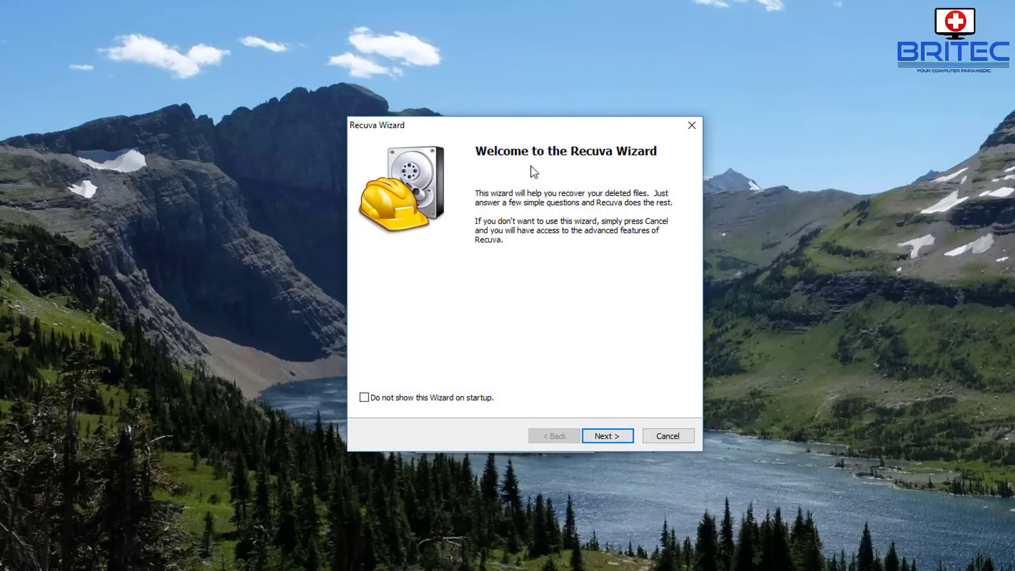
{"action": "left_click", "coordinate": [603, 438]}
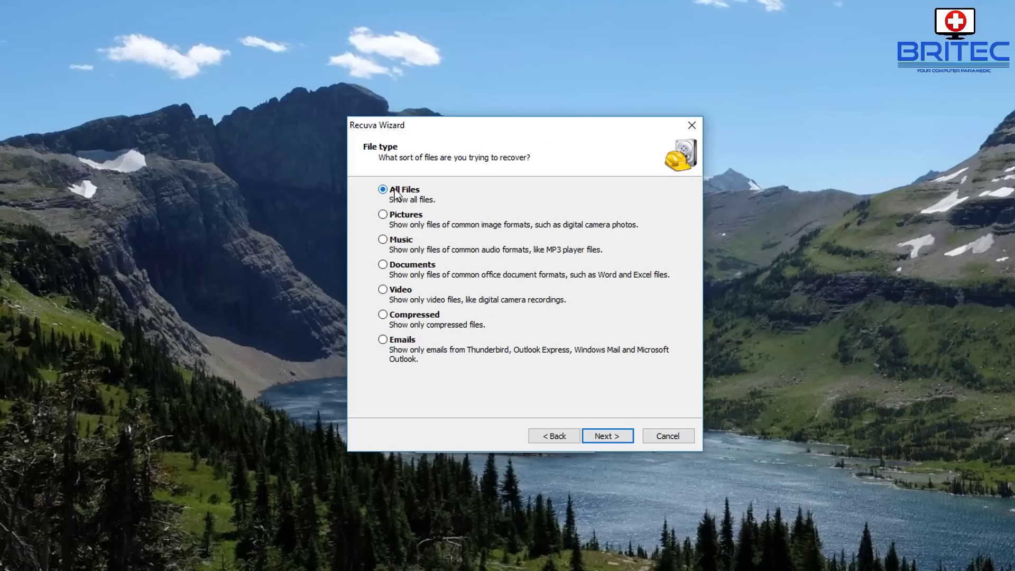
{"action": "left_click", "coordinate": [606, 439]}
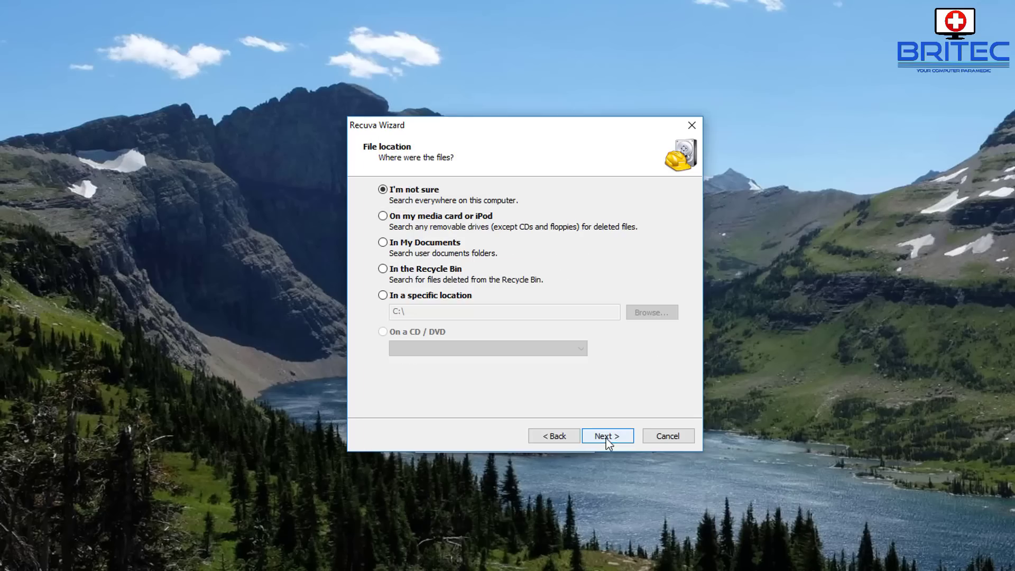
{"action": "left_click", "coordinate": [405, 216]}
{"action": "left_click", "coordinate": [606, 437]}
{"action": "left_click", "coordinate": [476, 309]}
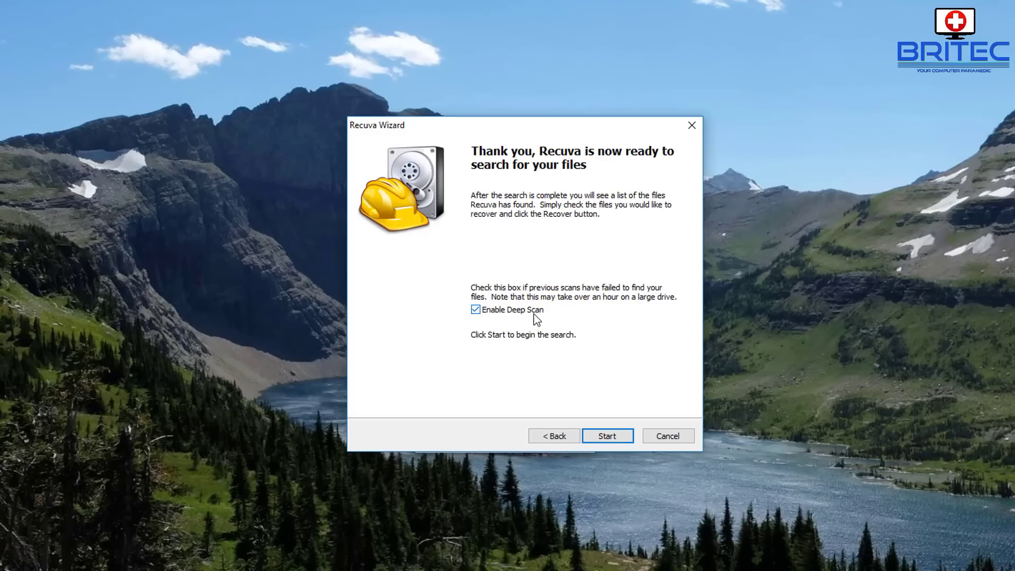
{"action": "left_click", "coordinate": [676, 443]}
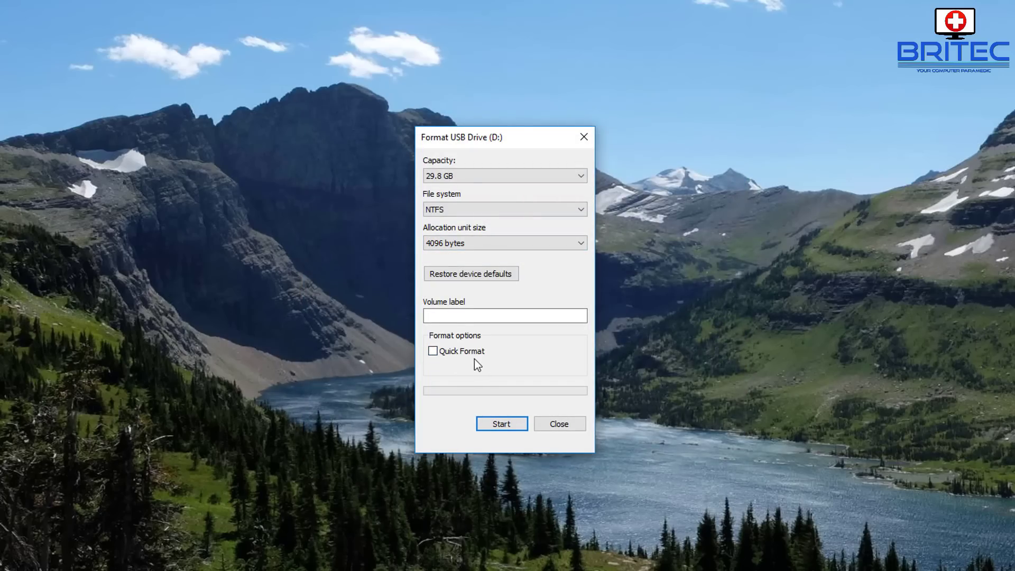
- Run a full NTFS format of USB Drive (D:) with Quick Format disabled, accepting that all data is erased
{"action": "left_click", "coordinate": [491, 427]}
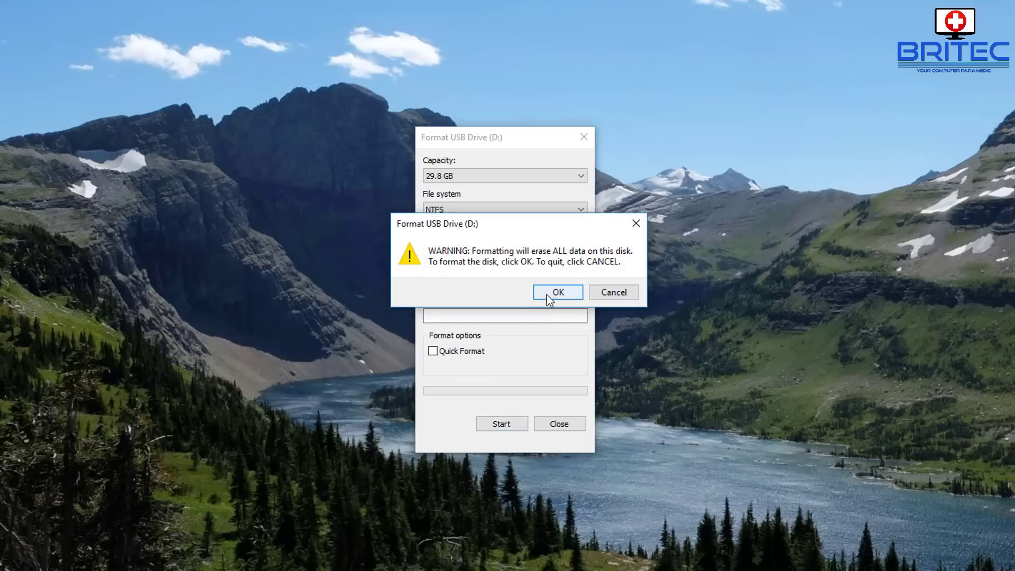
{"action": "left_click", "coordinate": [549, 296]}
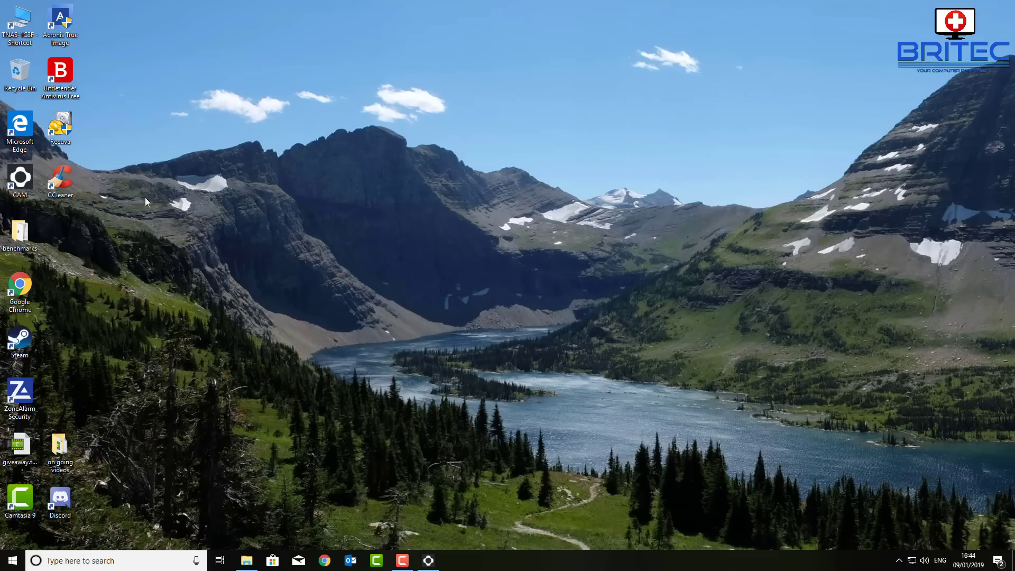
- Switch to CCleaner's Drive Wiper, select USB Drive (D:) and set the wipe to Entire Drive (All data will be erased)
{"action": "left_click", "coordinate": [67, 185]}
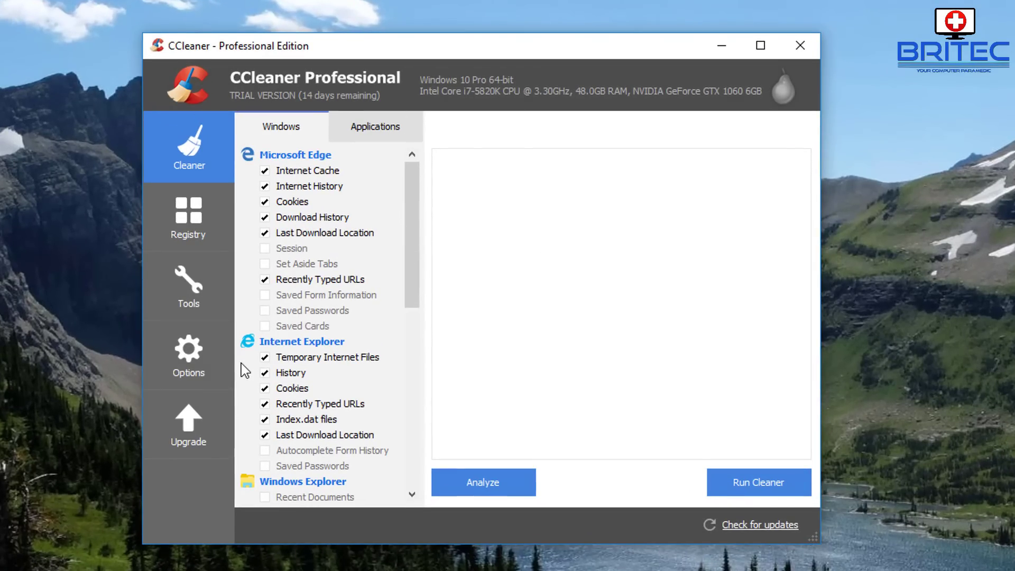
{"action": "left_click", "coordinate": [188, 310]}
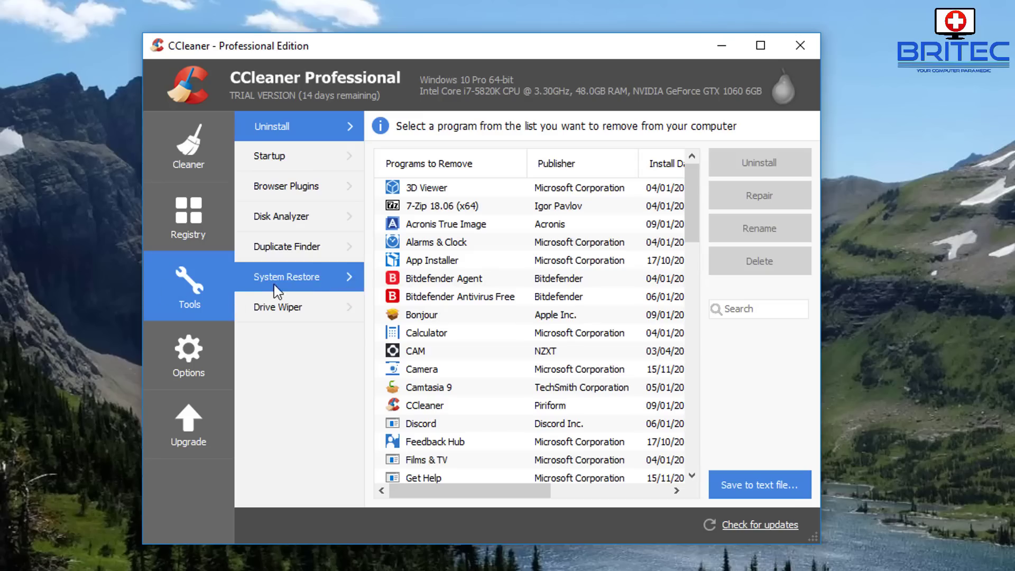
{"action": "left_click", "coordinate": [284, 317]}
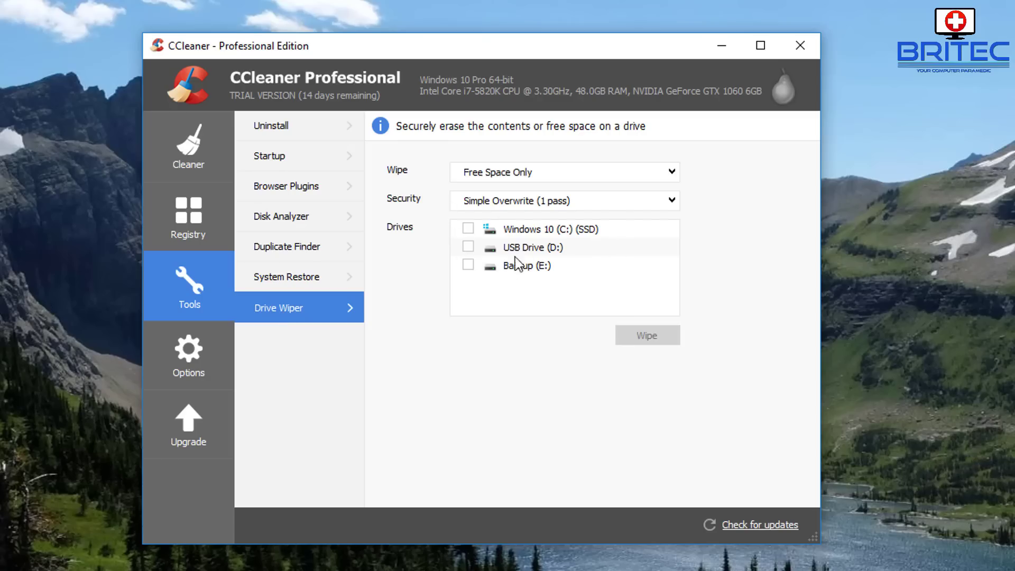
{"action": "left_click", "coordinate": [467, 246]}
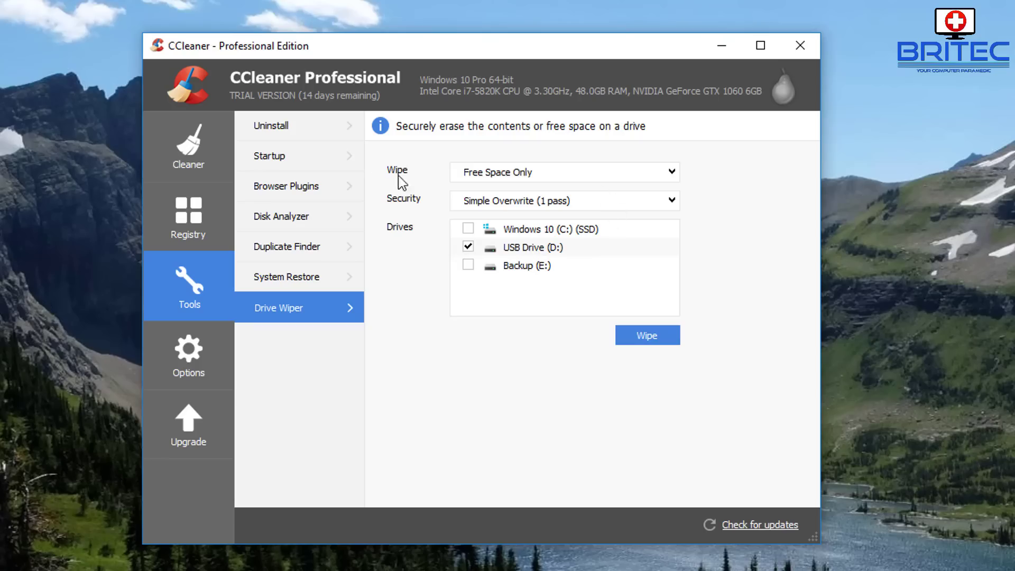
{"action": "left_click", "coordinate": [673, 175]}
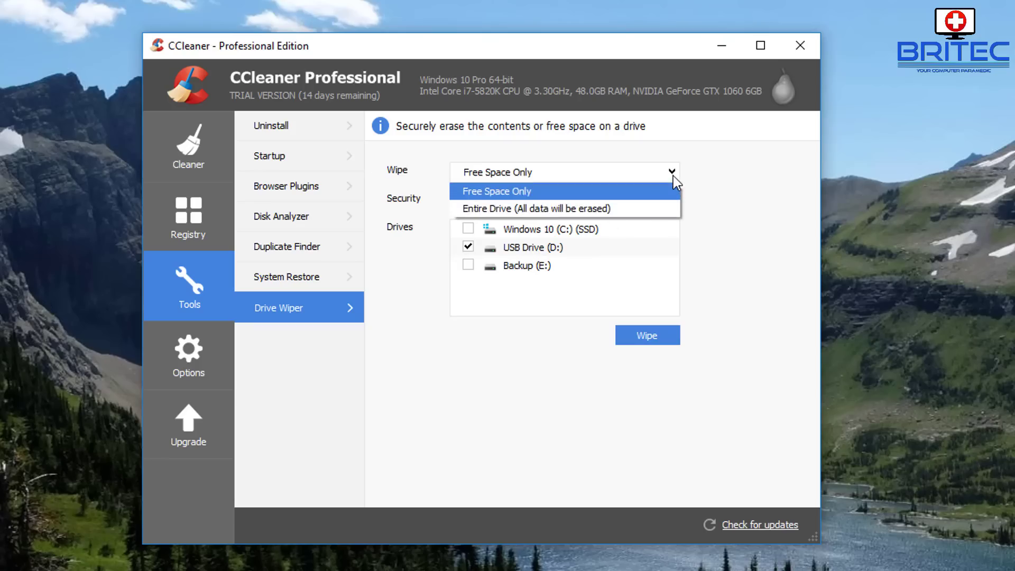
{"action": "left_click", "coordinate": [644, 212]}
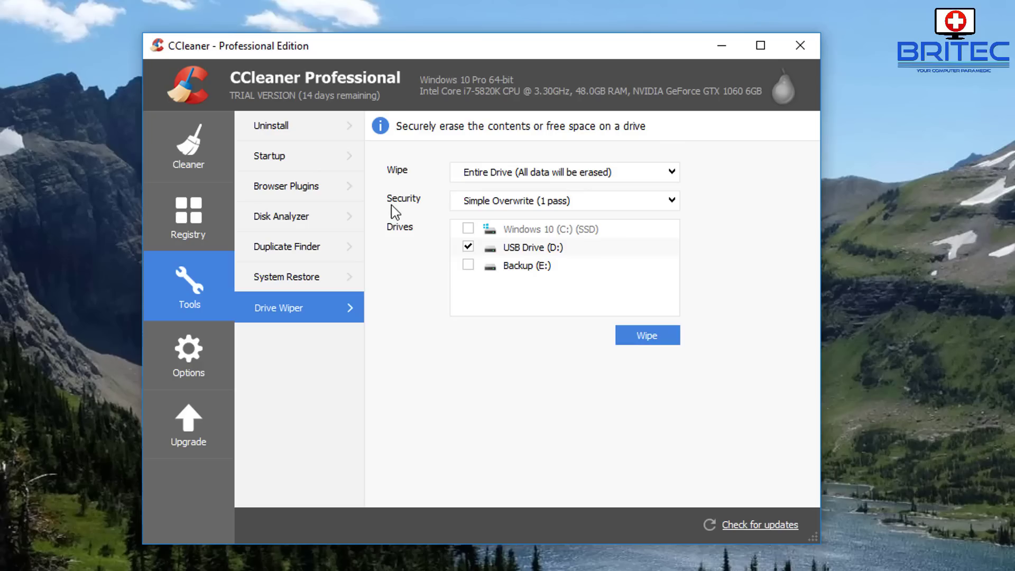
- Try the Very Complex Overwrite (35 passes) security level and return it to Simple Overwrite (1 pass)
{"action": "left_click", "coordinate": [672, 205]}
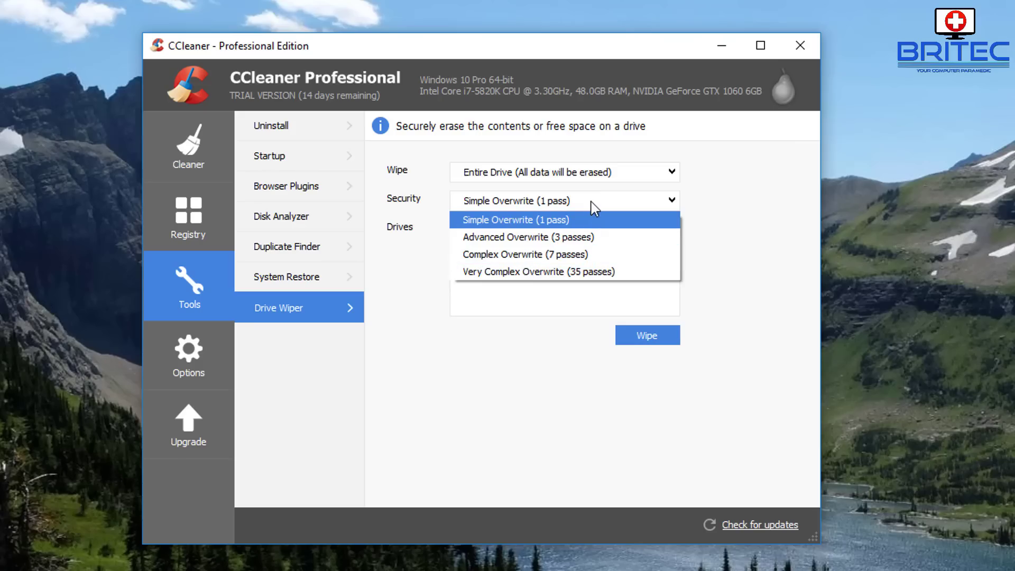
{"action": "left_click", "coordinate": [733, 231]}
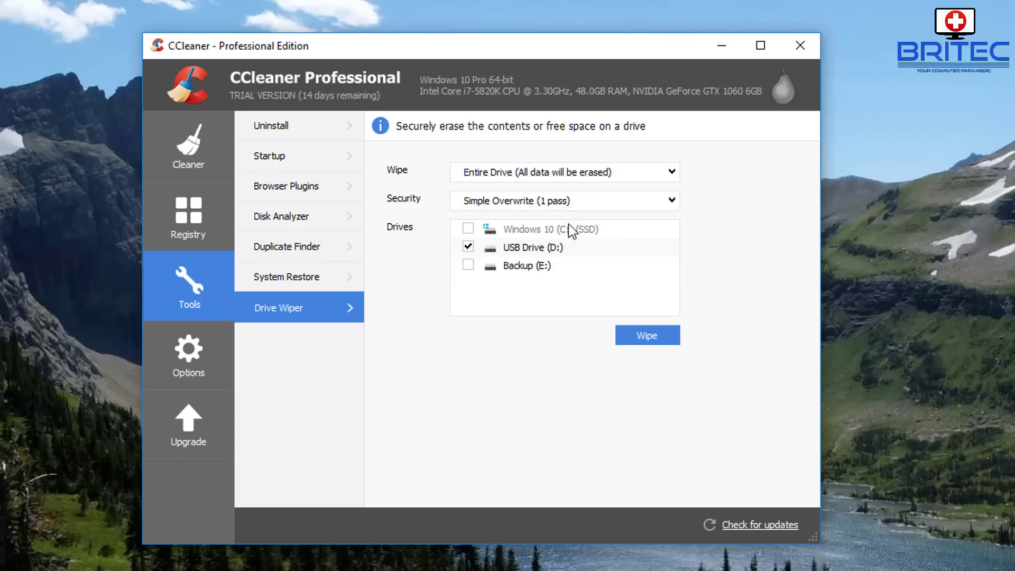
{"action": "left_click", "coordinate": [620, 201]}
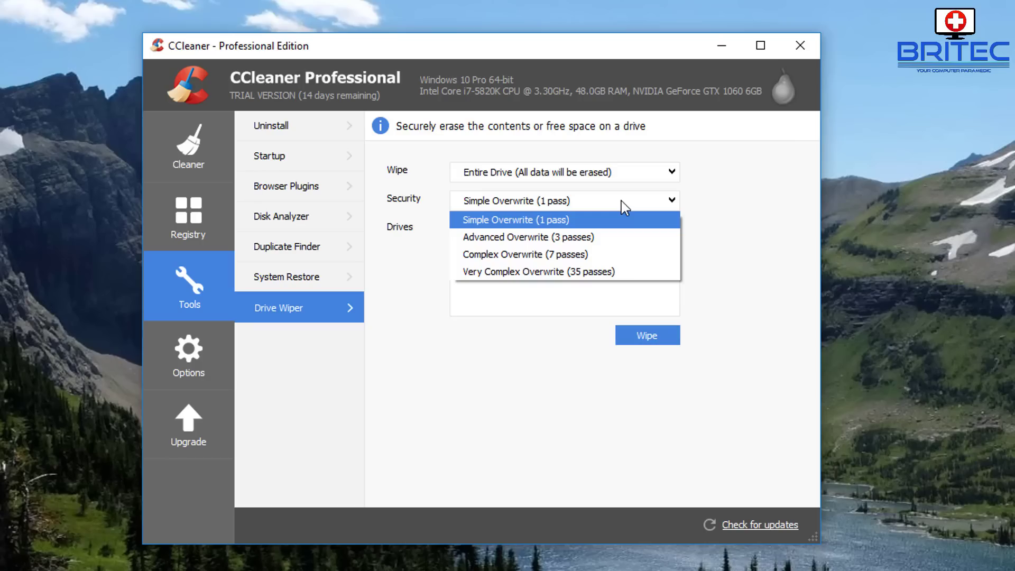
{"action": "left_click", "coordinate": [597, 272]}
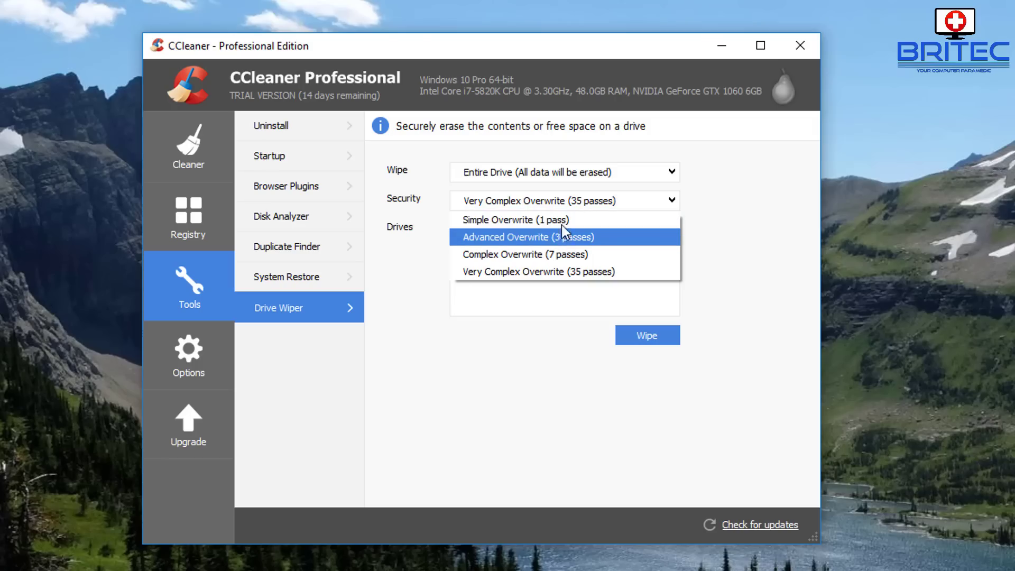
{"action": "left_click", "coordinate": [561, 221]}
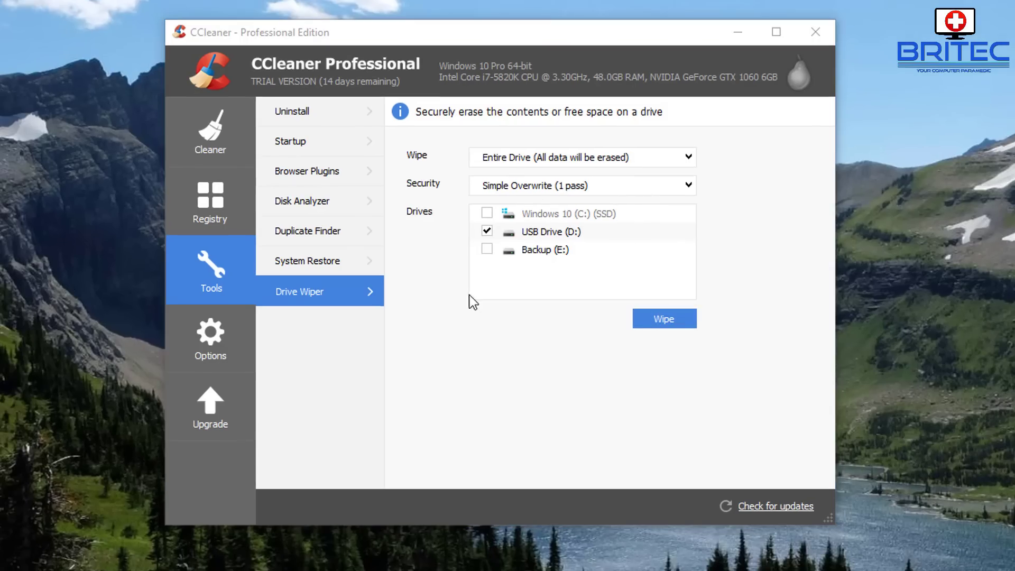
- Start wiping USB Drive (D:), entering ERASE as the confirmation word
{"action": "left_click", "coordinate": [664, 319]}
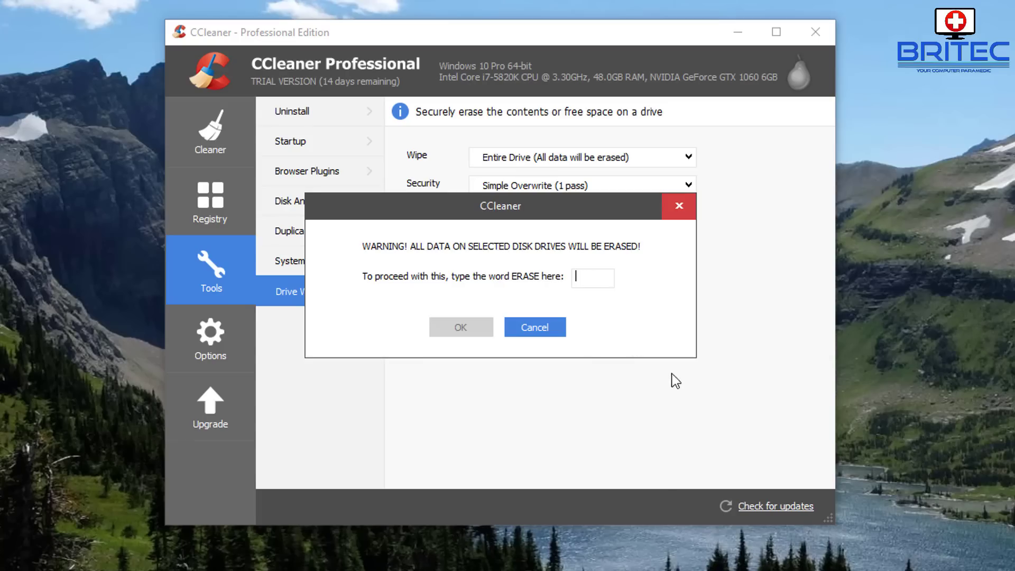
{"action": "type", "text": "ERASE"}
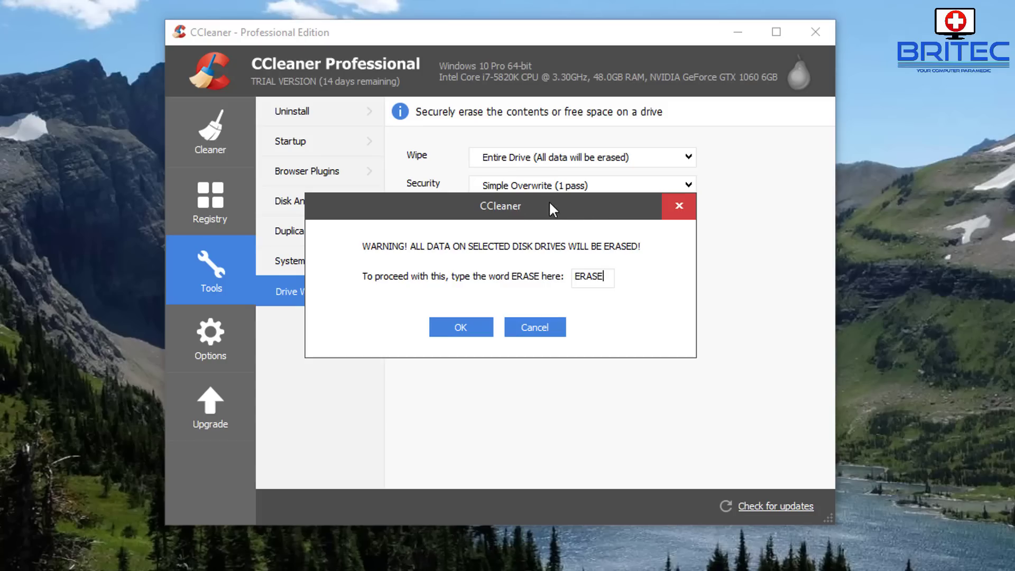
{"action": "mouse_move", "coordinate": [561, 205]}
{"action": "left_mouse_down"}
{"action": "mouse_move", "coordinate": [573, 226]}
{"action": "mouse_move", "coordinate": [590, 208]}
{"action": "left_mouse_up"}
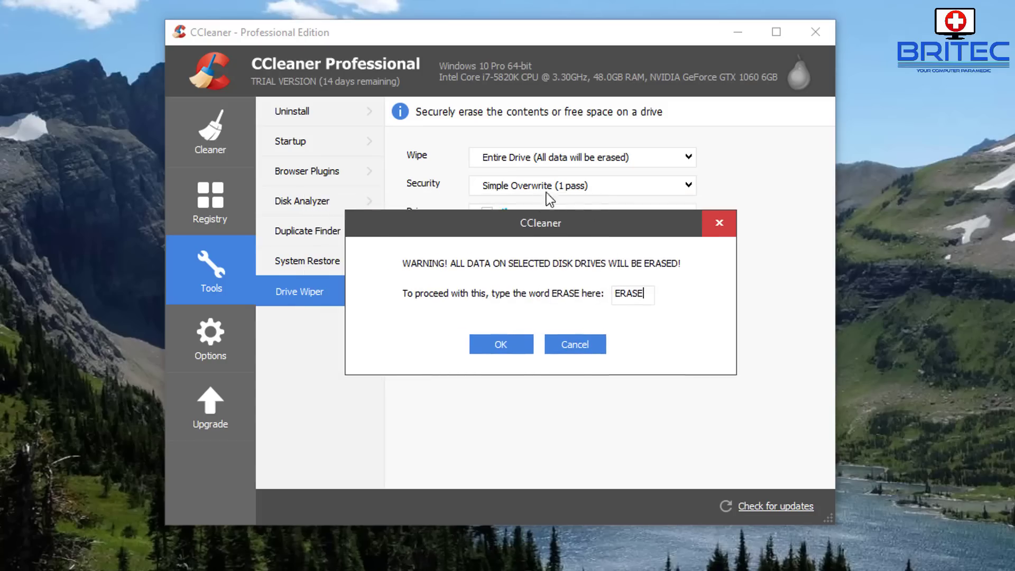
{"action": "left_click", "coordinate": [502, 345]}
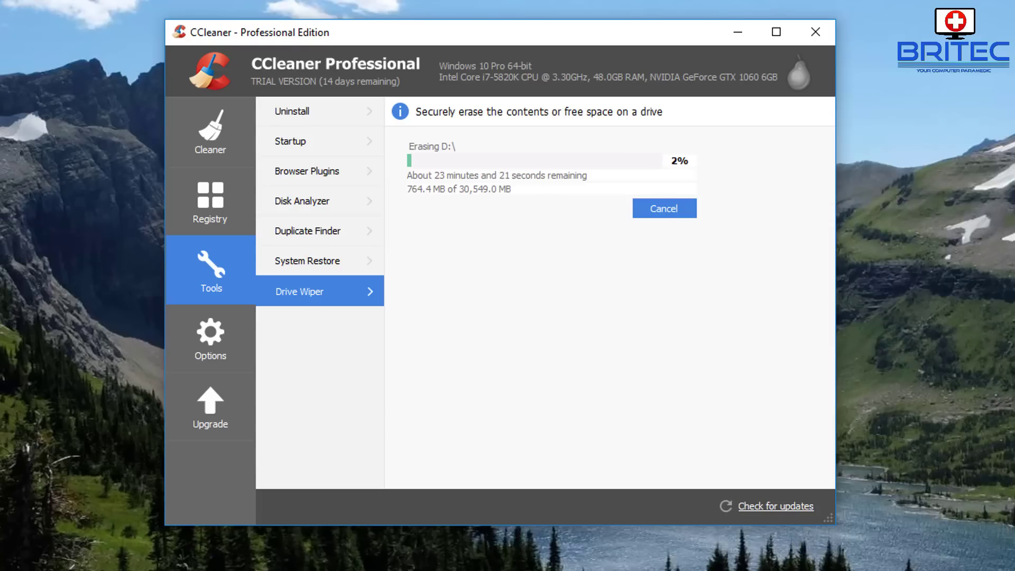
- Cancel the running wipe of USB Drive (D:) and close CCleaner
{"action": "left_click", "coordinate": [679, 209]}
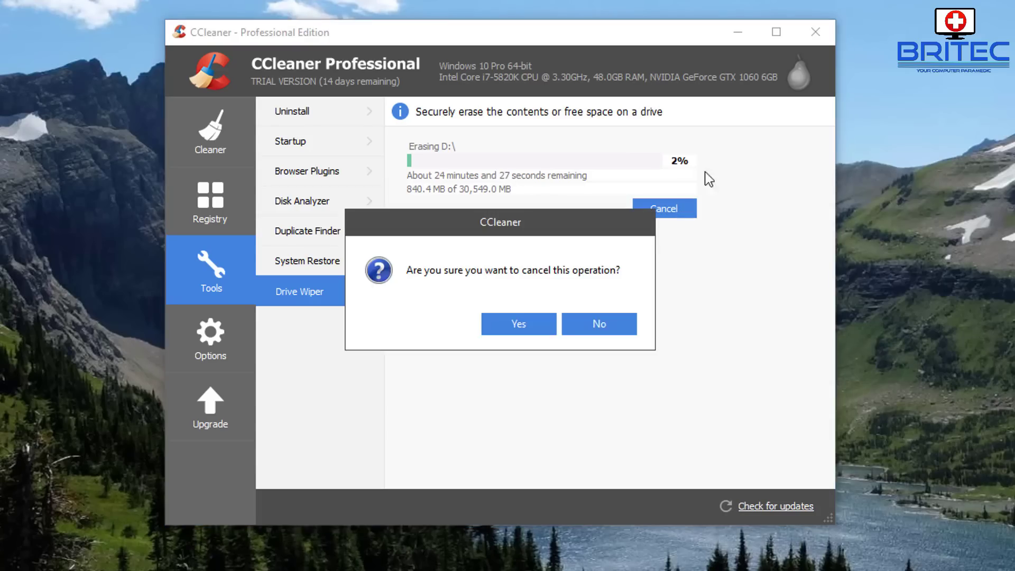
{"action": "left_click", "coordinate": [527, 322]}
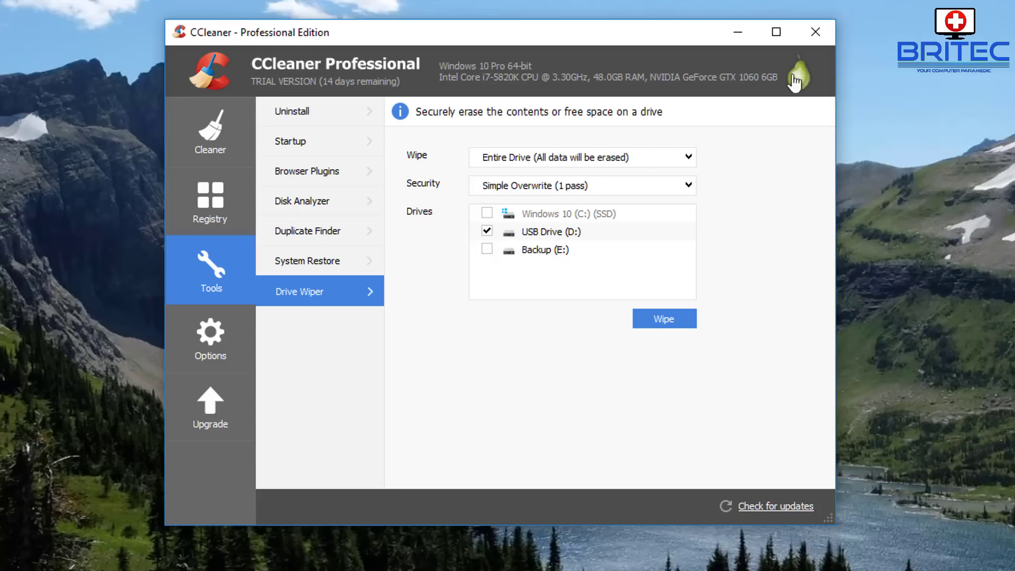
{"action": "left_click", "coordinate": [806, 33]}
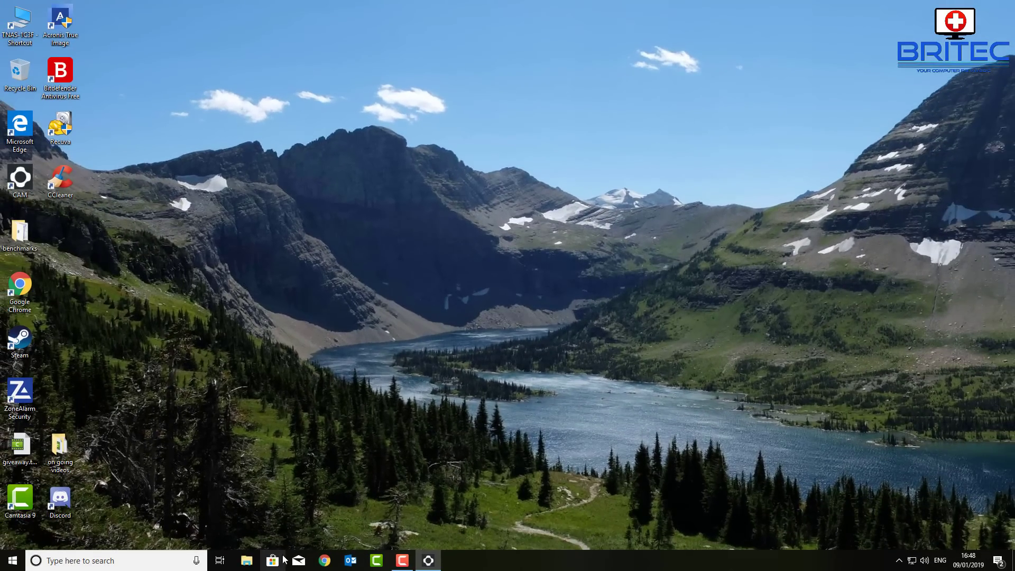
- Quick-format USB Drive (D:) from File Explorer as NTFS with 4096-byte allocation units, and close the format dialog
{"action": "left_click", "coordinate": [246, 560]}
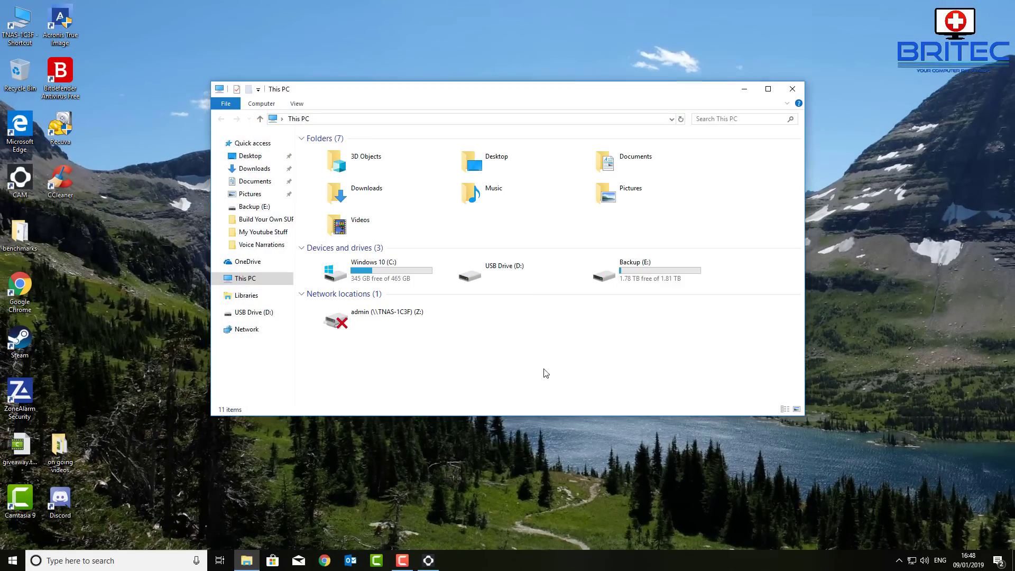
{"action": "left_click", "coordinate": [495, 275]}
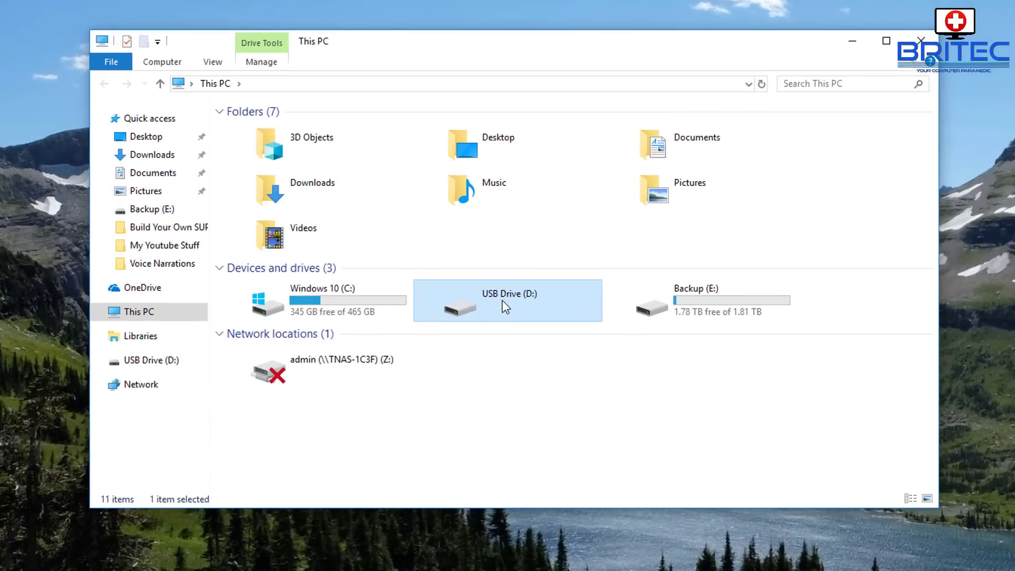
{"action": "right_click", "coordinate": [498, 273]}
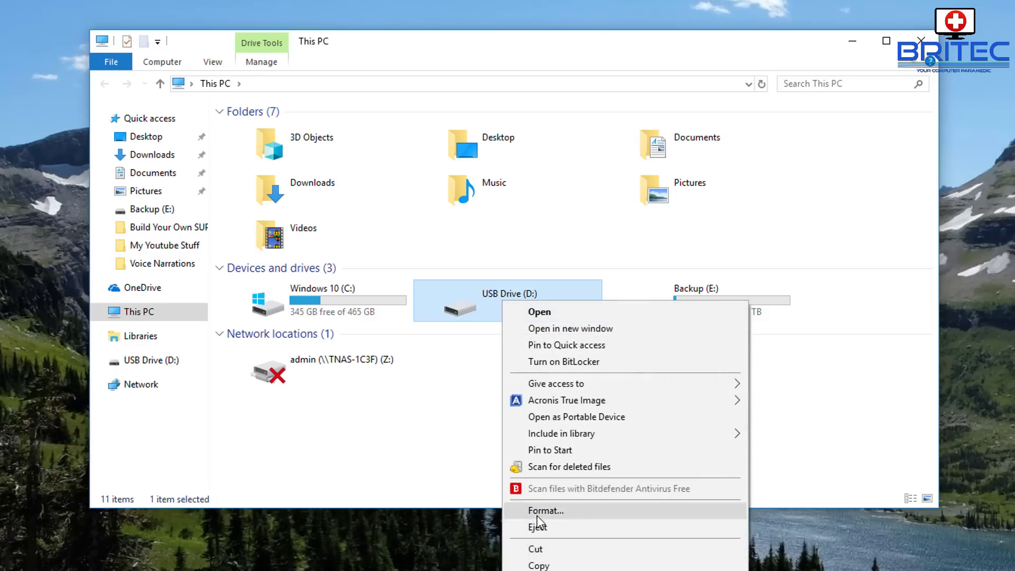
{"action": "left_click", "coordinate": [545, 510]}
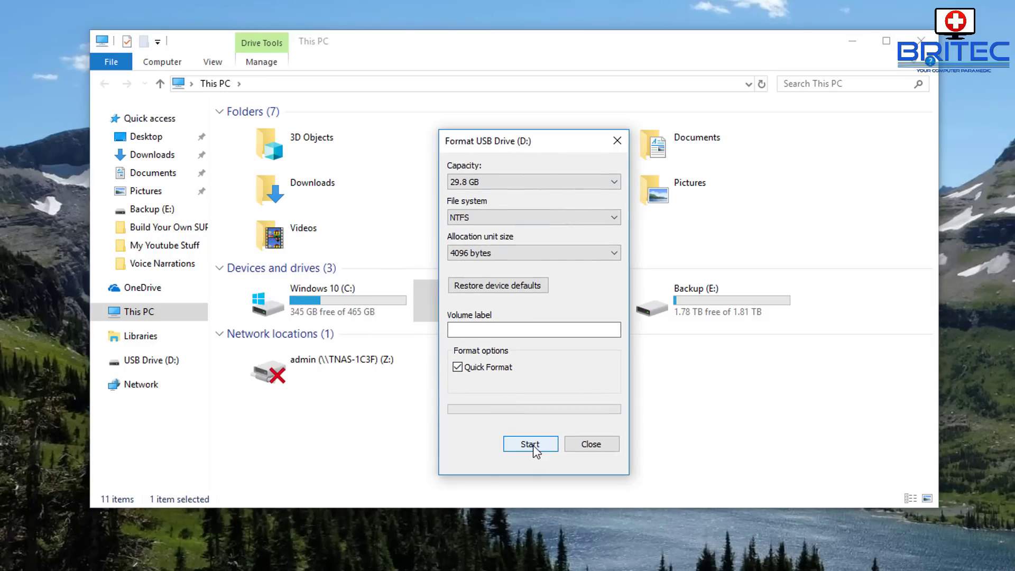
{"action": "left_click", "coordinate": [509, 442]}
{"action": "left_click", "coordinate": [550, 315]}
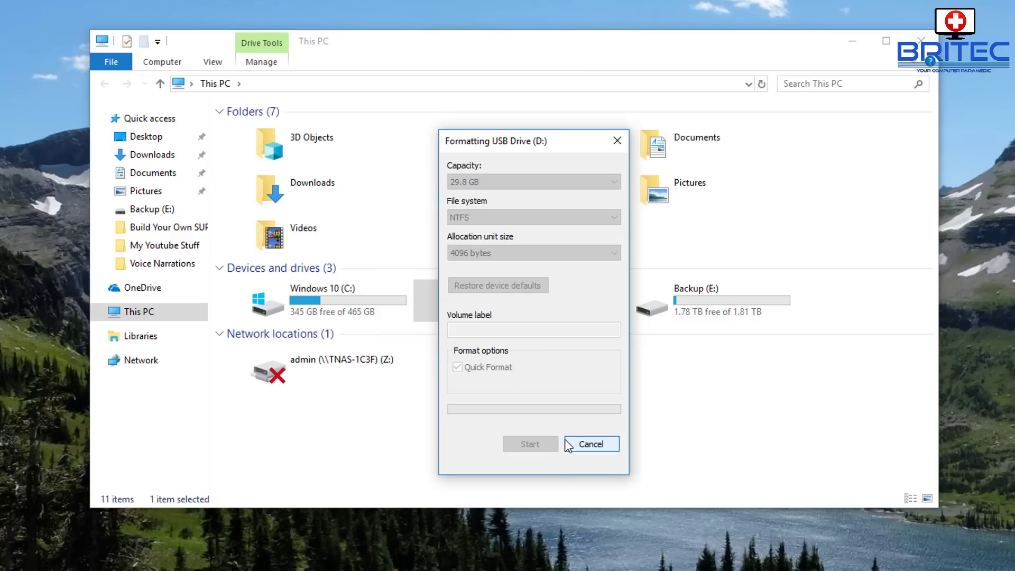
{"action": "left_click", "coordinate": [606, 312]}
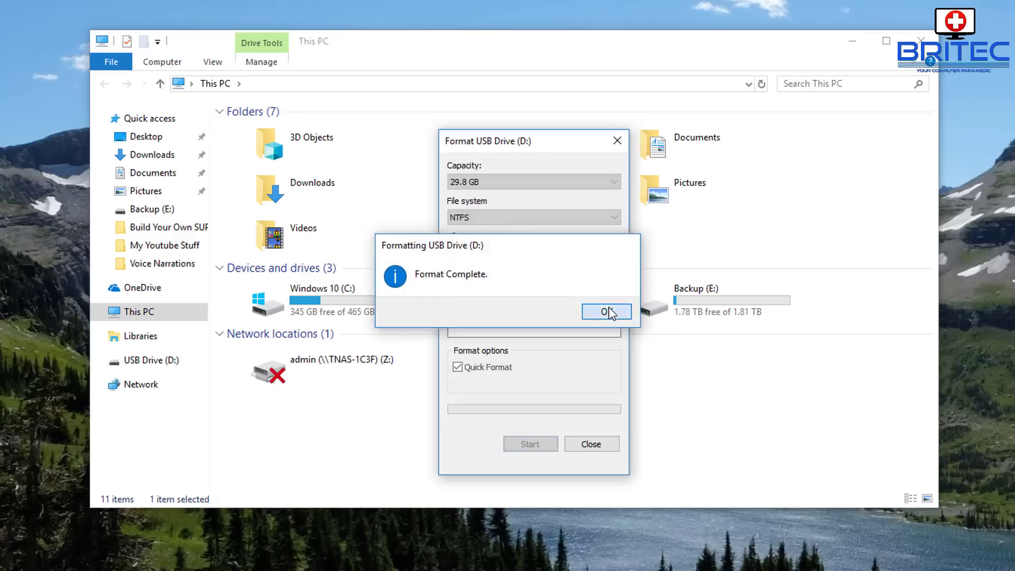
{"action": "left_click", "coordinate": [587, 445]}
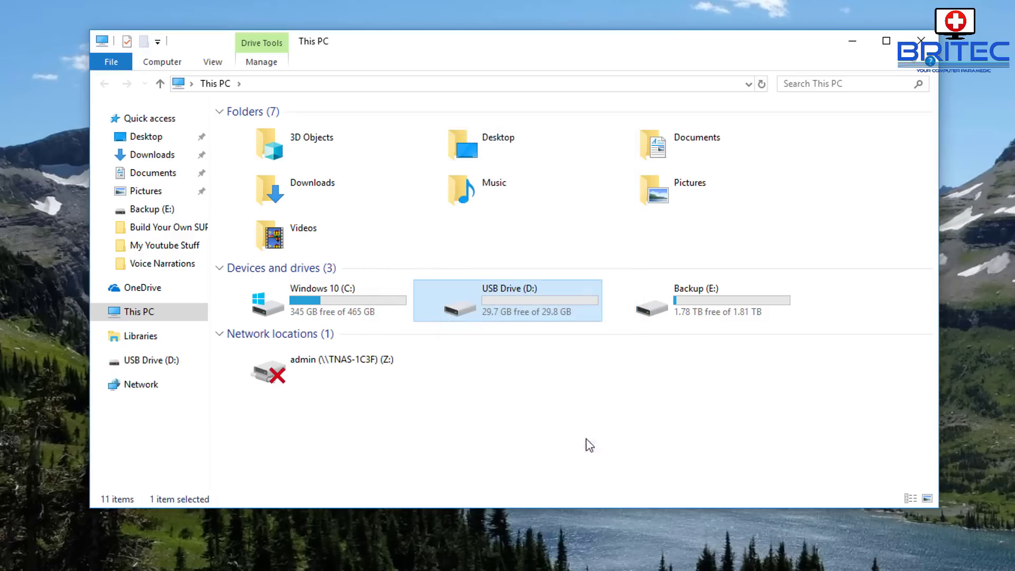
- Open USB Drive (D:) to check its contents and close the File Explorer window
{"action": "double_click", "coordinate": [529, 296]}
{"action": "left_click", "coordinate": [927, 38]}
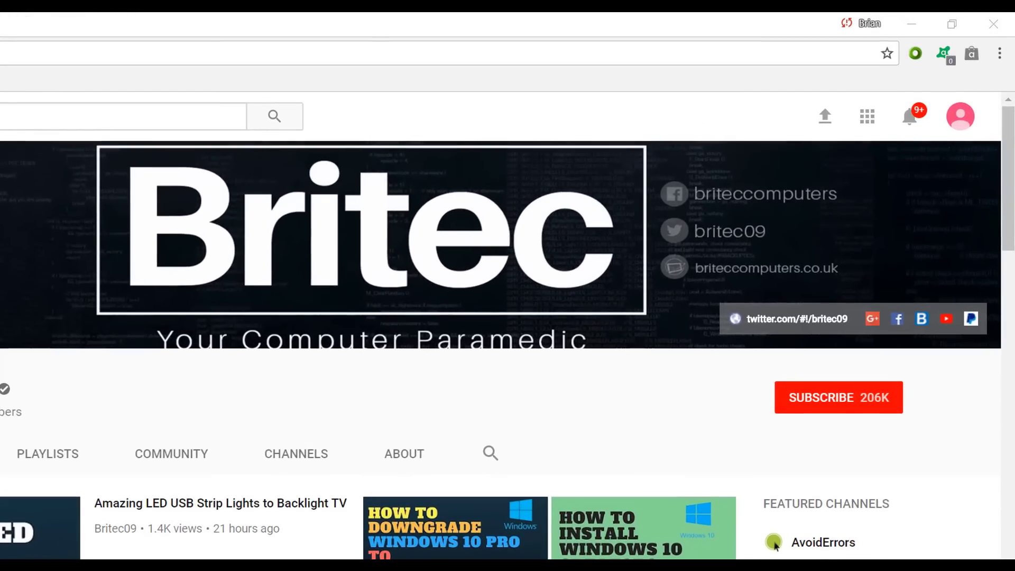
- Subscribe to the Britec channel on its YouTube page
{"action": "left_click", "coordinate": [849, 410]}
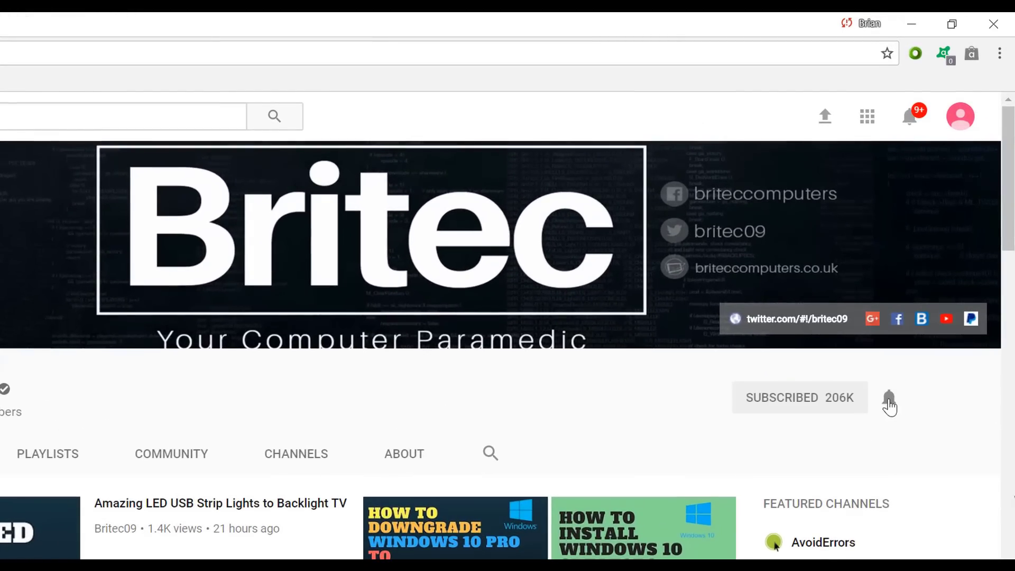